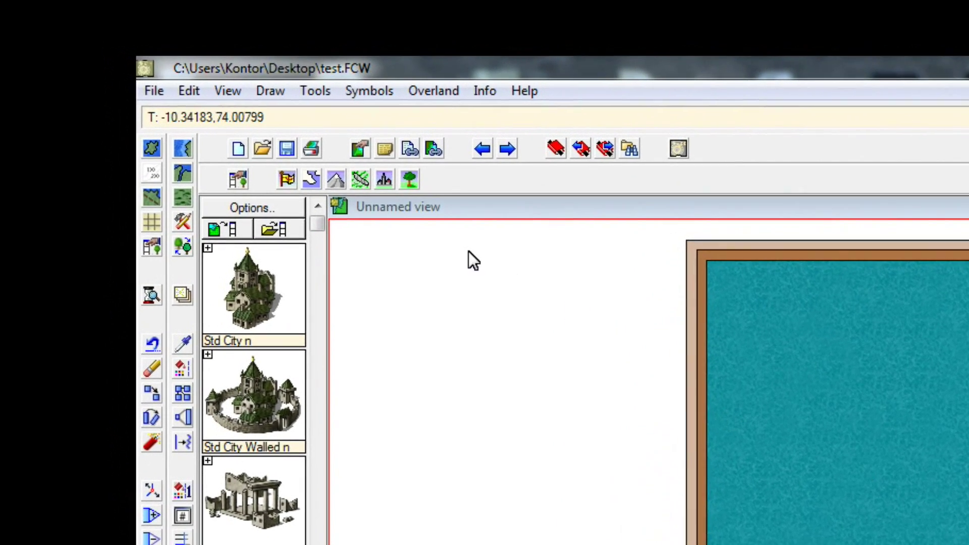
Start a new map from the File menu and answer the save prompt for test.FCW
click(155, 89)
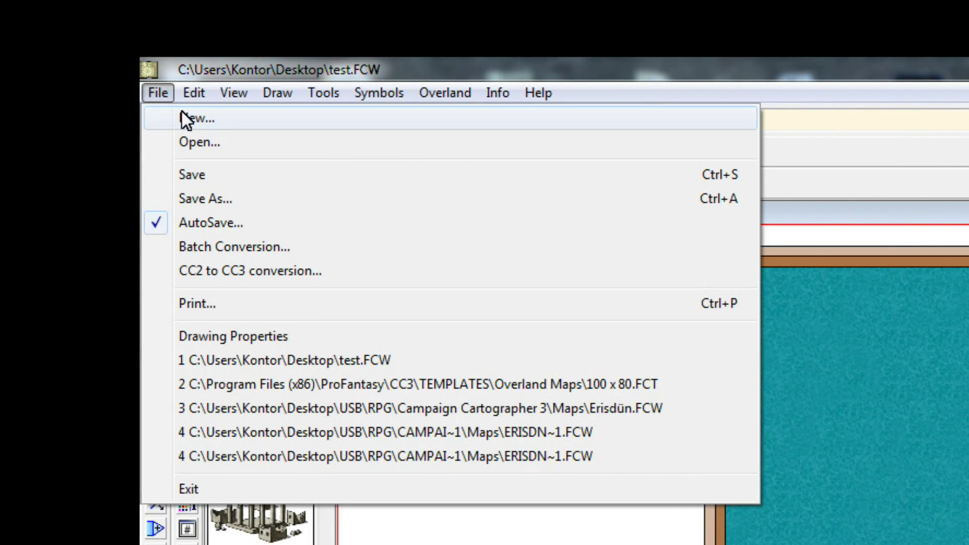
key(Escape)
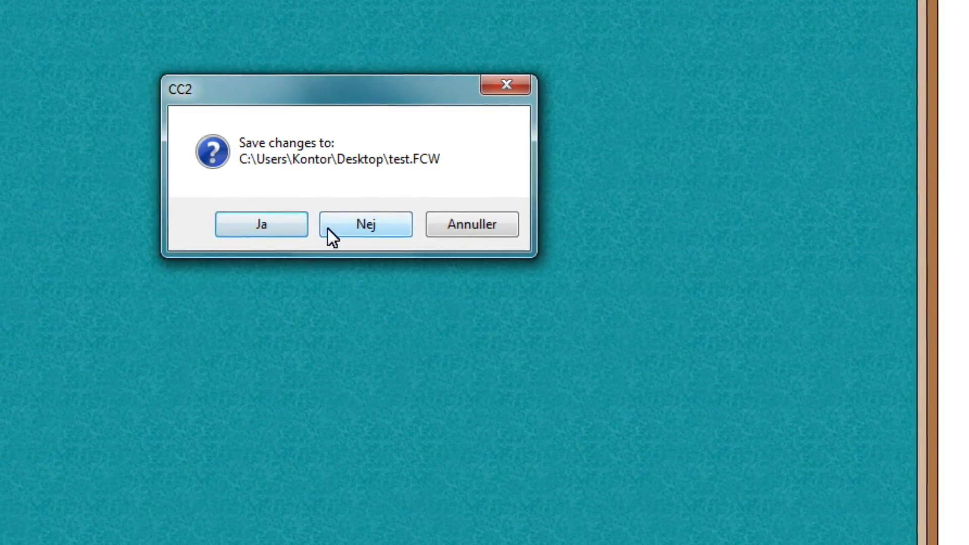
click(269, 227)
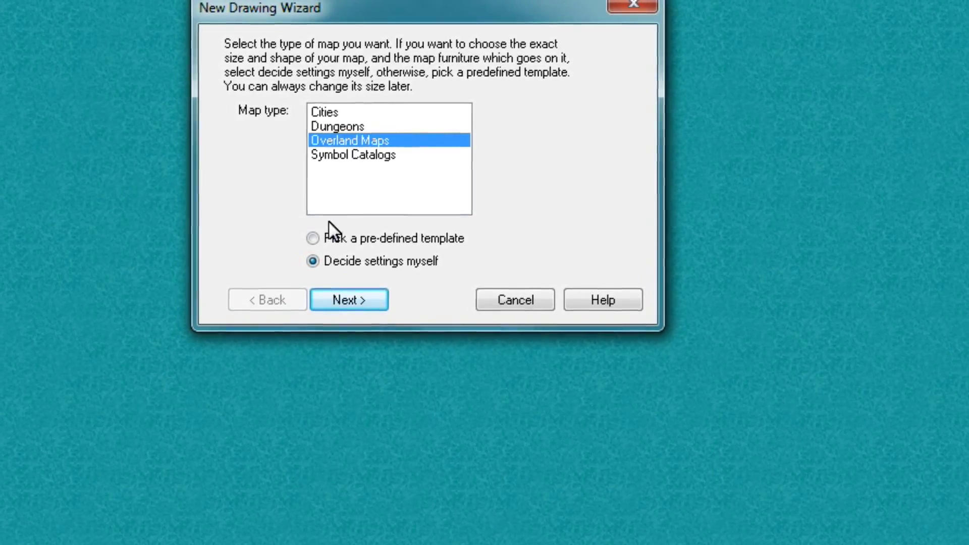
Keep Overland Maps with 'Decide settings myself' and continue to the map style choices
click(350, 300)
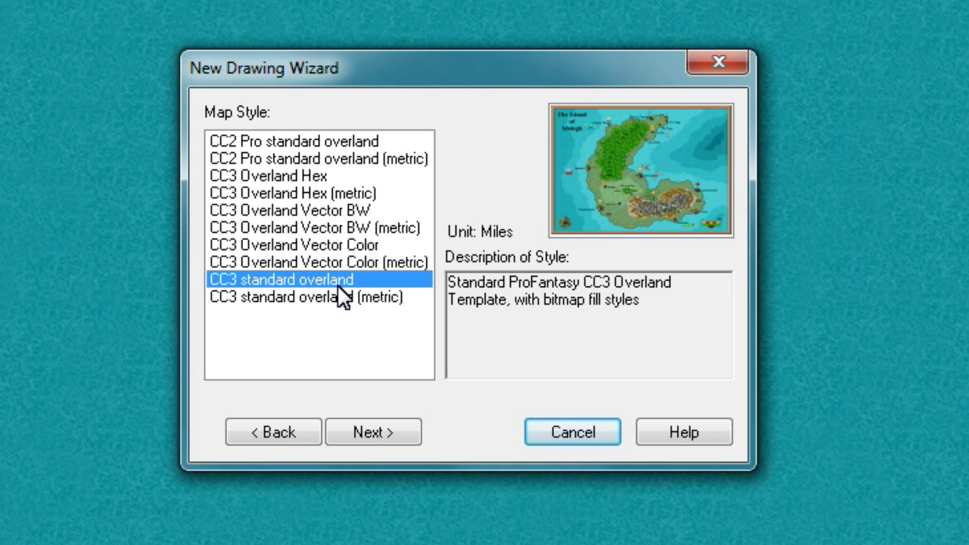
Compare the metric and miles versions, then choose CC3 standard overland in miles
click(242, 302)
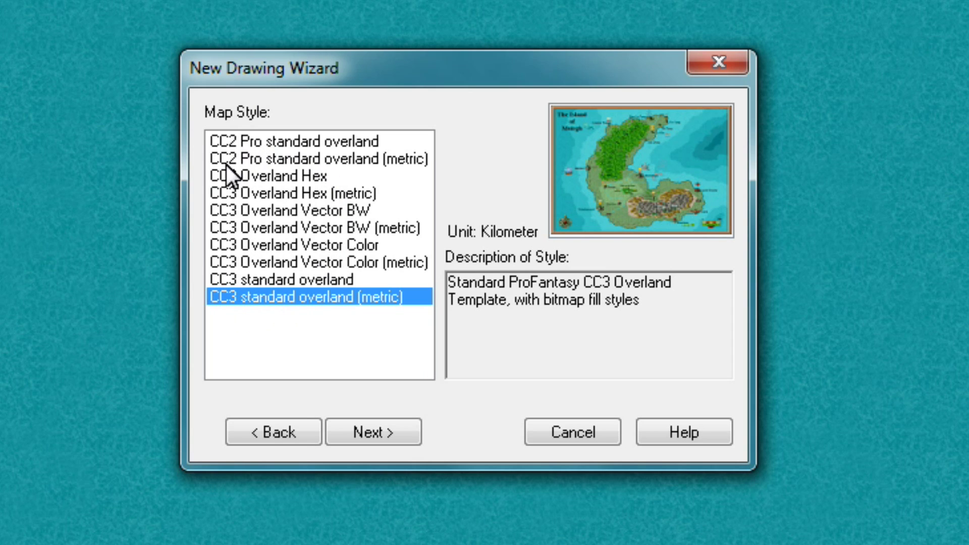
click(273, 279)
click(274, 297)
click(275, 280)
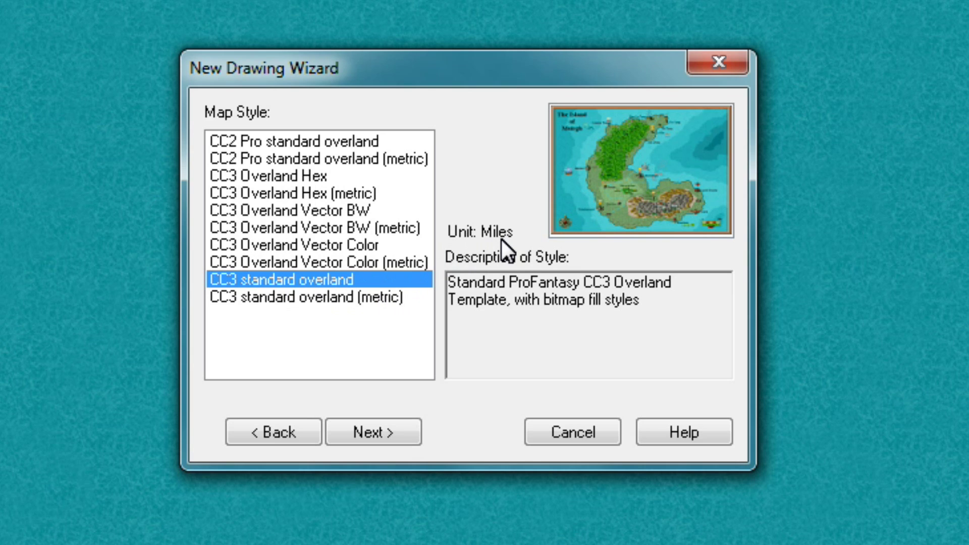
click(371, 432)
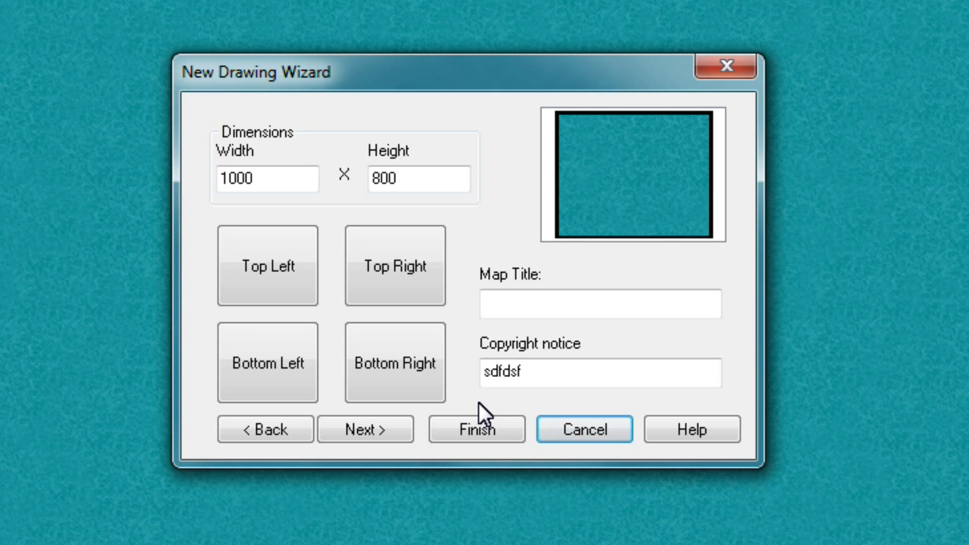
Check the 1000 map width and enter the map title 'YouTube Tutorial'
click(260, 191)
click(515, 300)
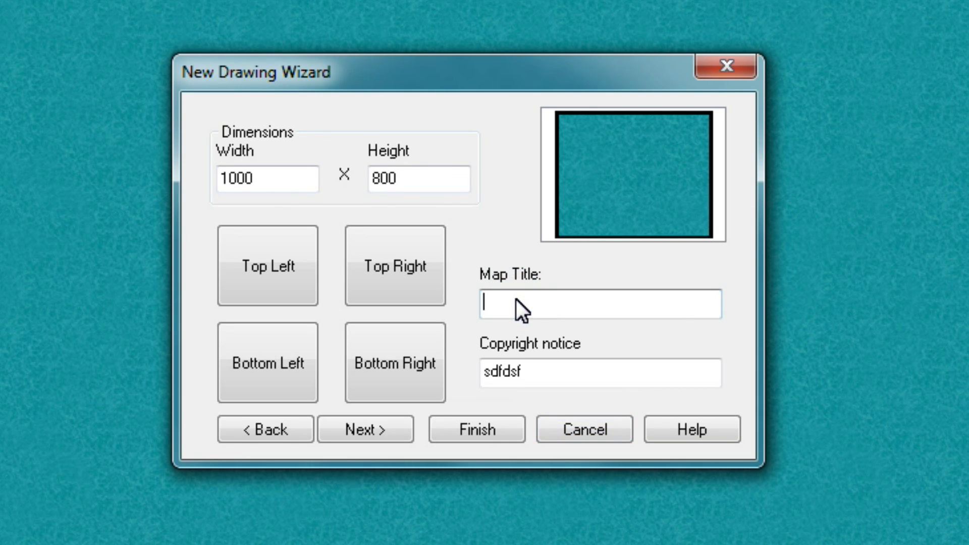
text(YouTube Tutorial)
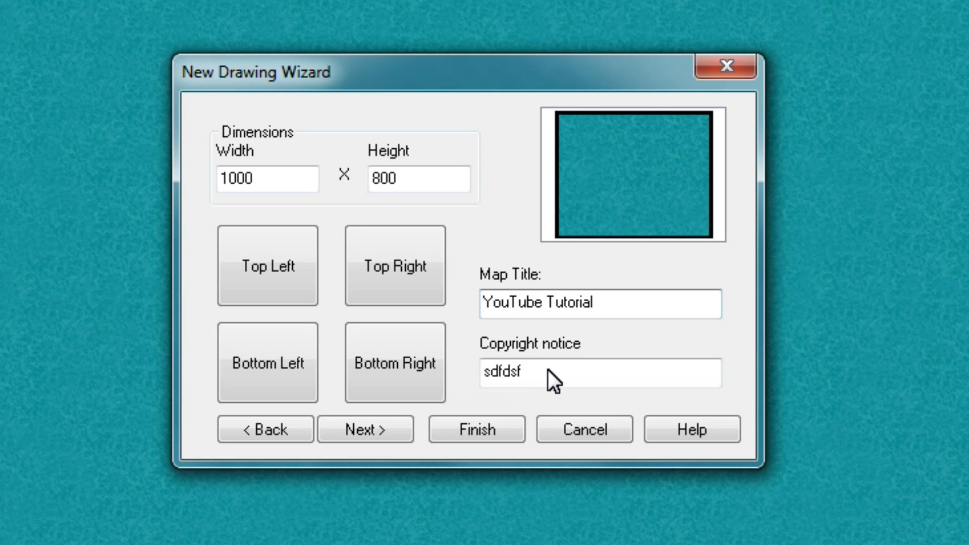
Replace the placeholder copyright text with the author's full name, correcting a typo
drag(545, 371, 471, 384)
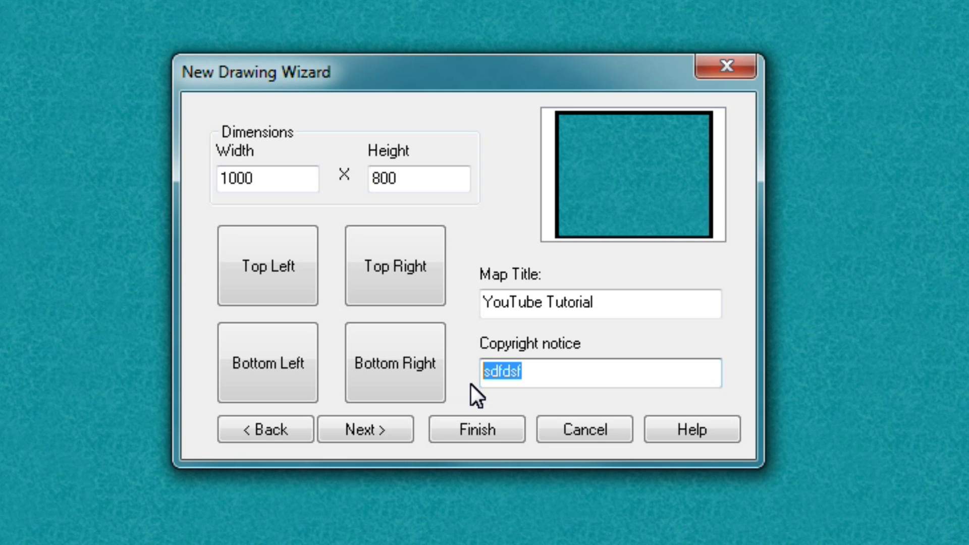
text(Jesper Schmdt)
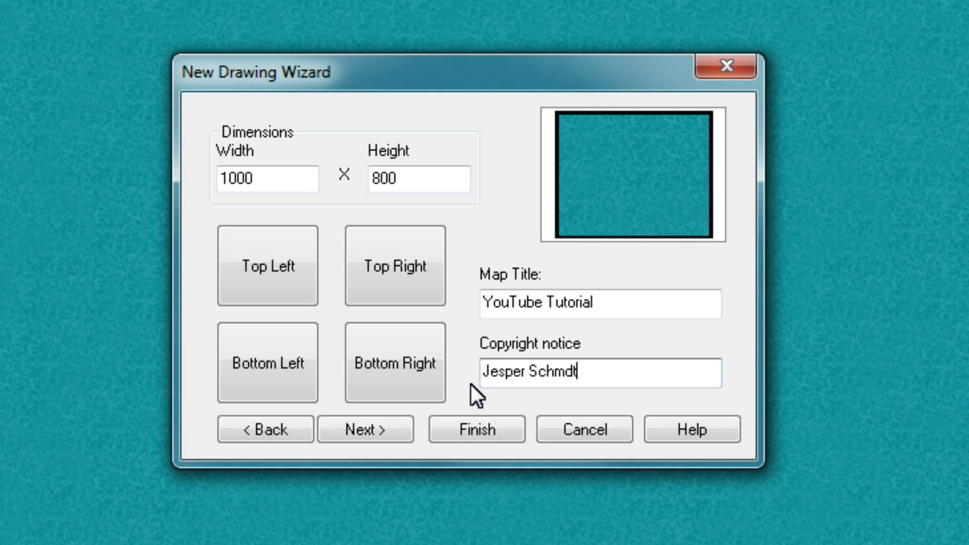
key(BackSpace)
key(BackSpace)
text(idt)
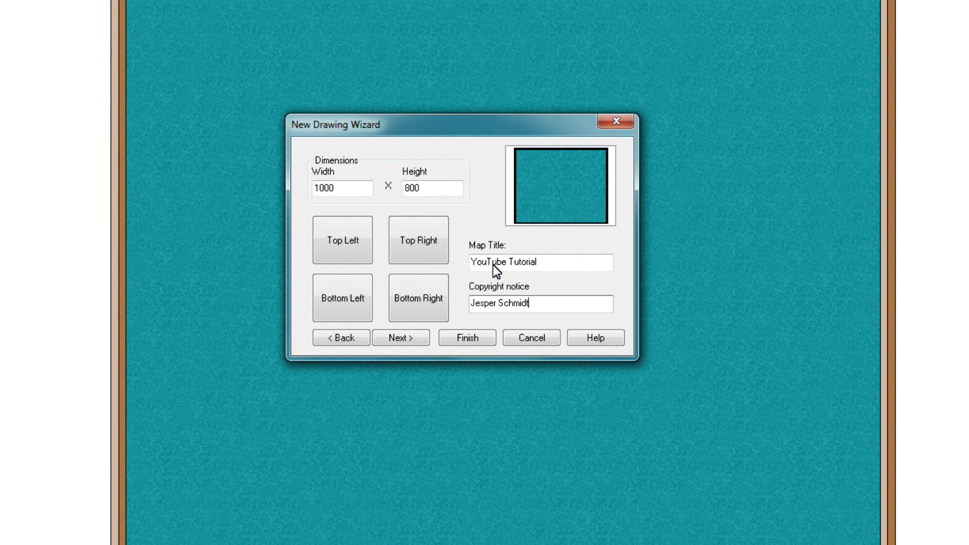
Put the Map Title symbol top-left and the copyright notice symbol bottom-right
click(335, 232)
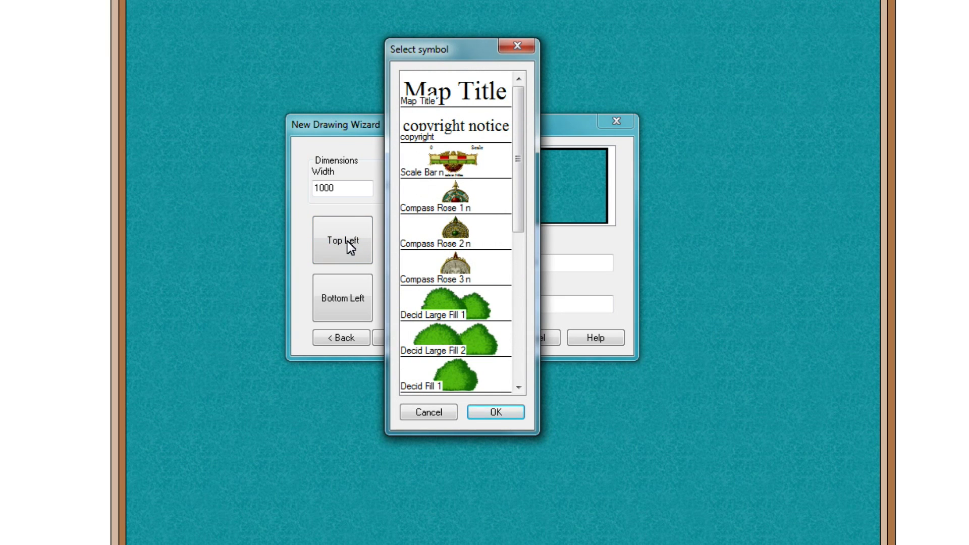
click(467, 95)
click(497, 413)
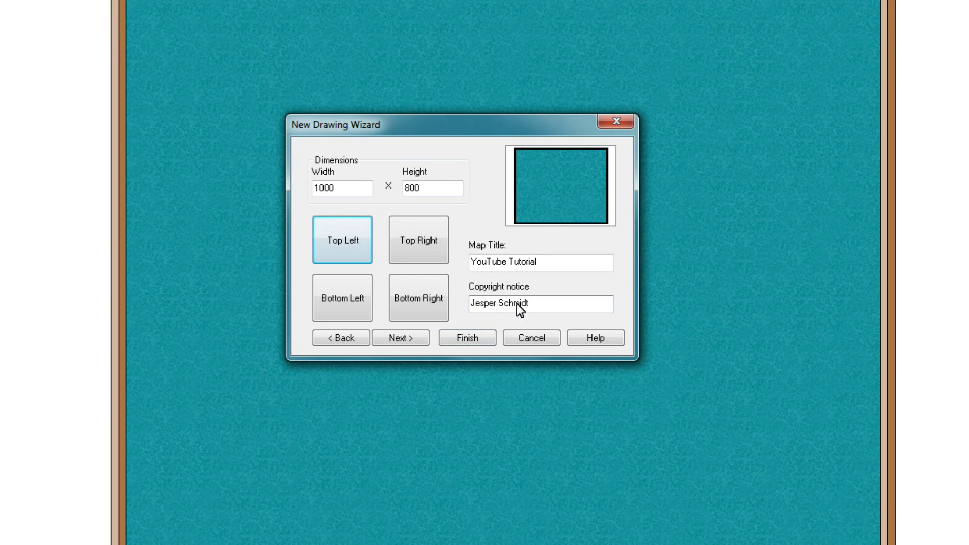
click(421, 302)
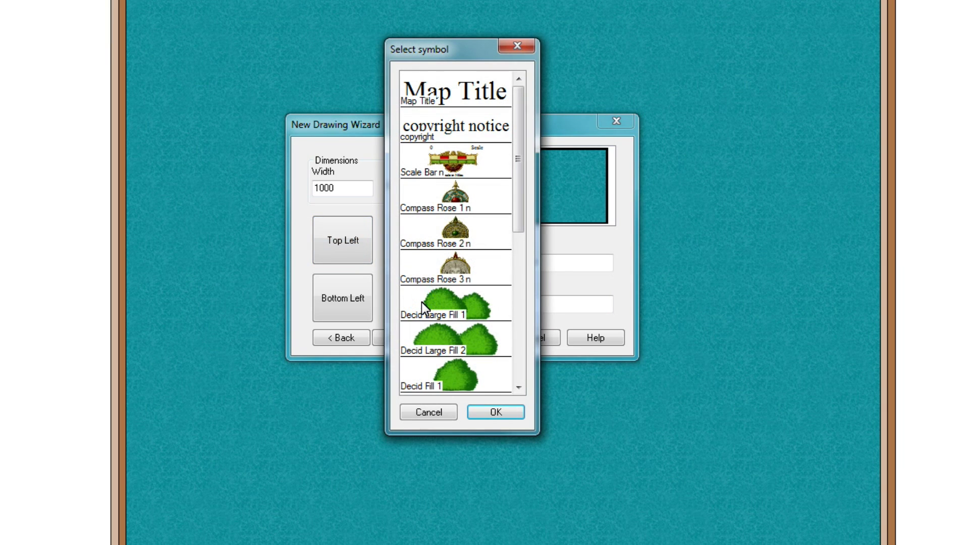
click(470, 133)
click(495, 411)
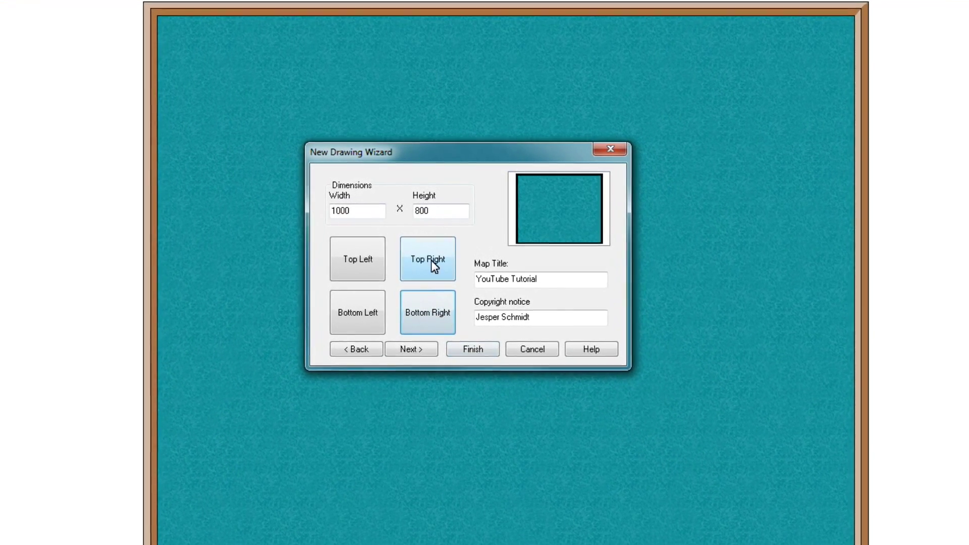
Put Scale Bar n in the top-right corner and Compass Rose 3 n bottom-left
click(426, 266)
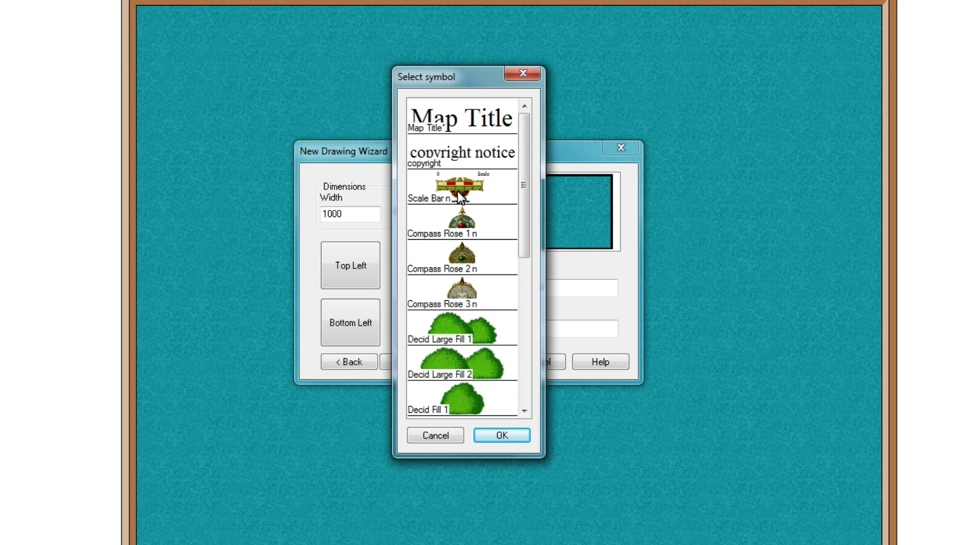
click(457, 191)
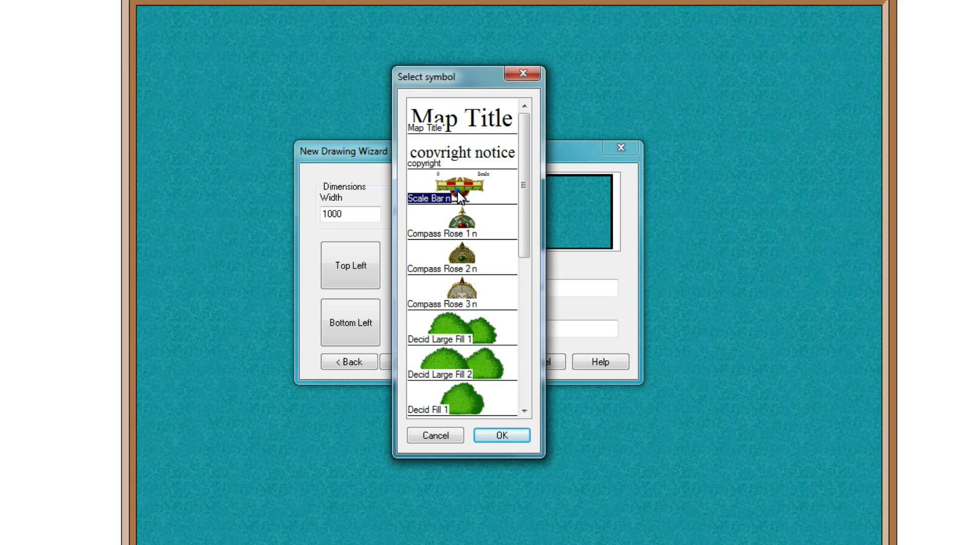
click(509, 437)
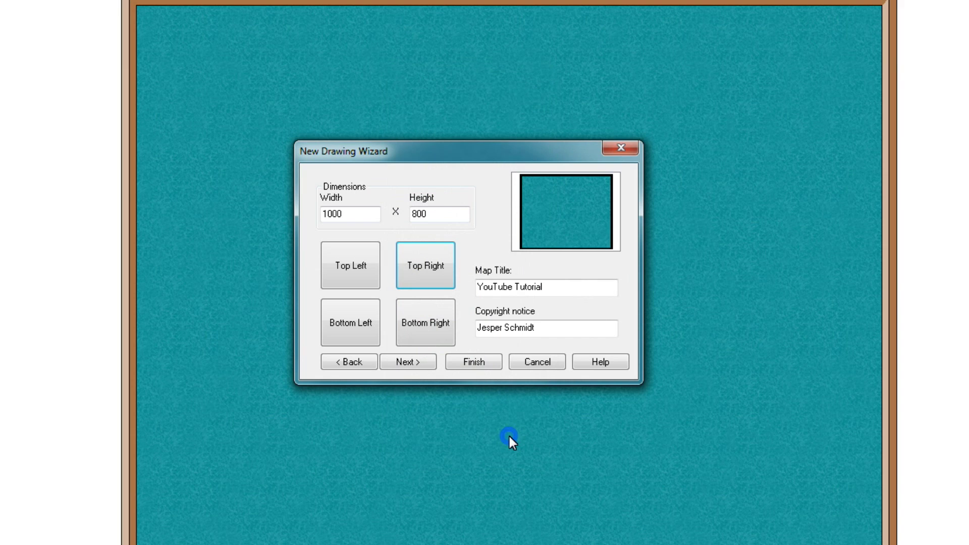
click(357, 328)
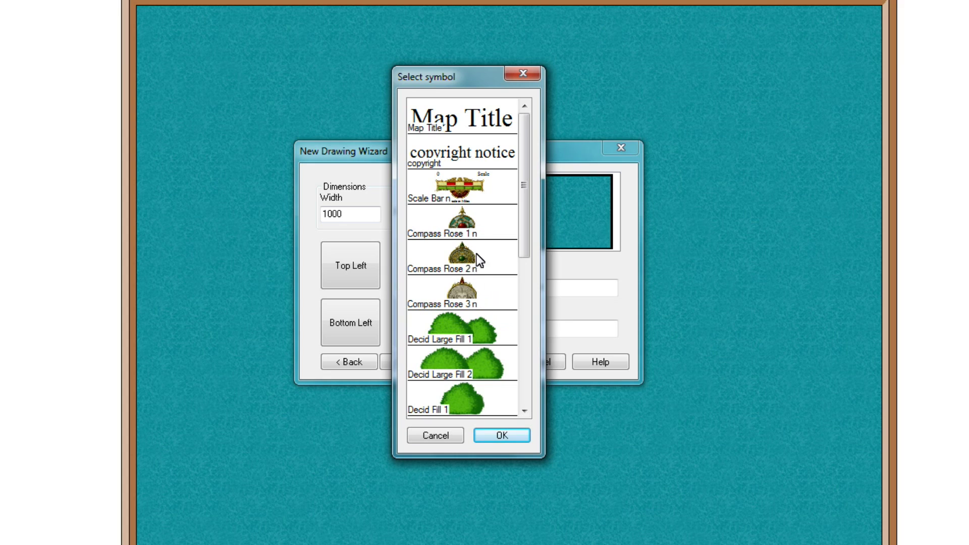
click(470, 288)
click(503, 435)
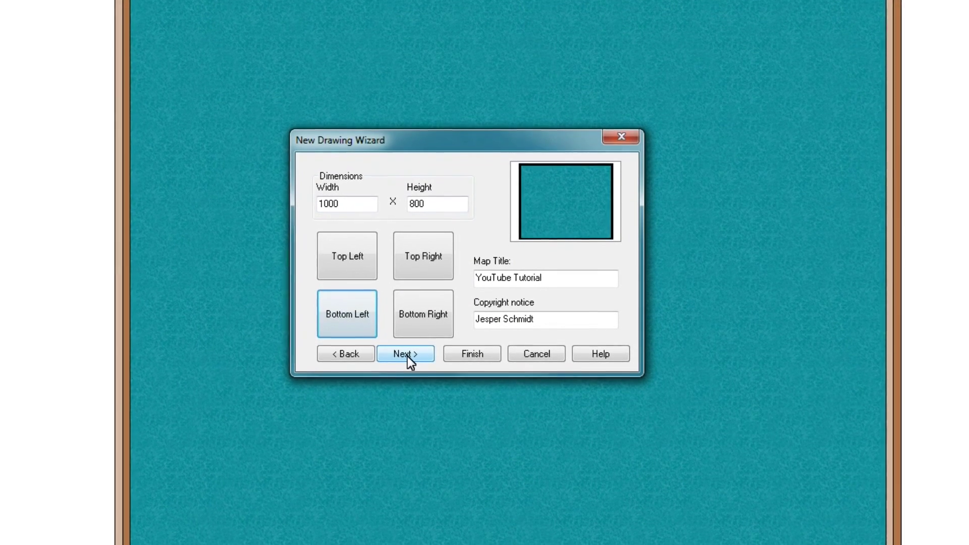
click(404, 348)
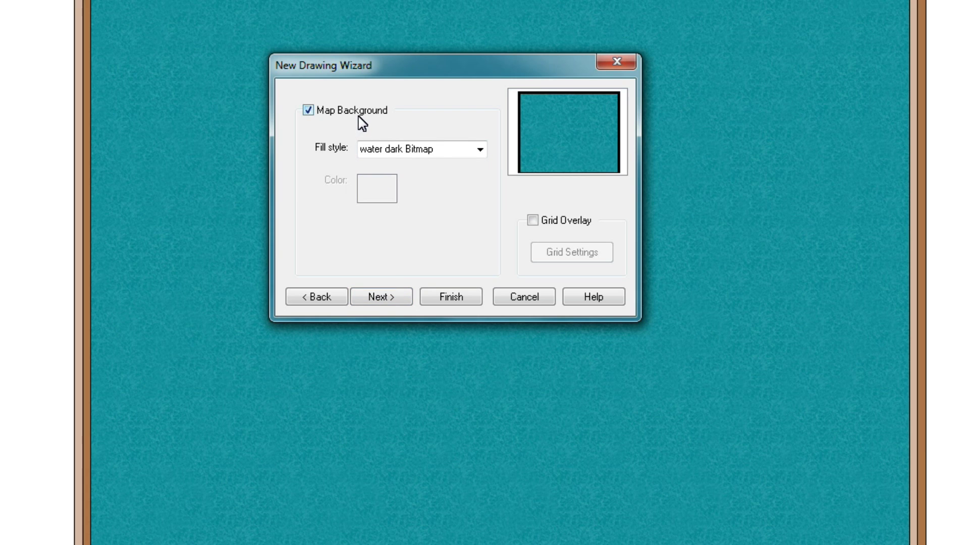
Keep water dark Bitmap as the map's background fill style
click(479, 151)
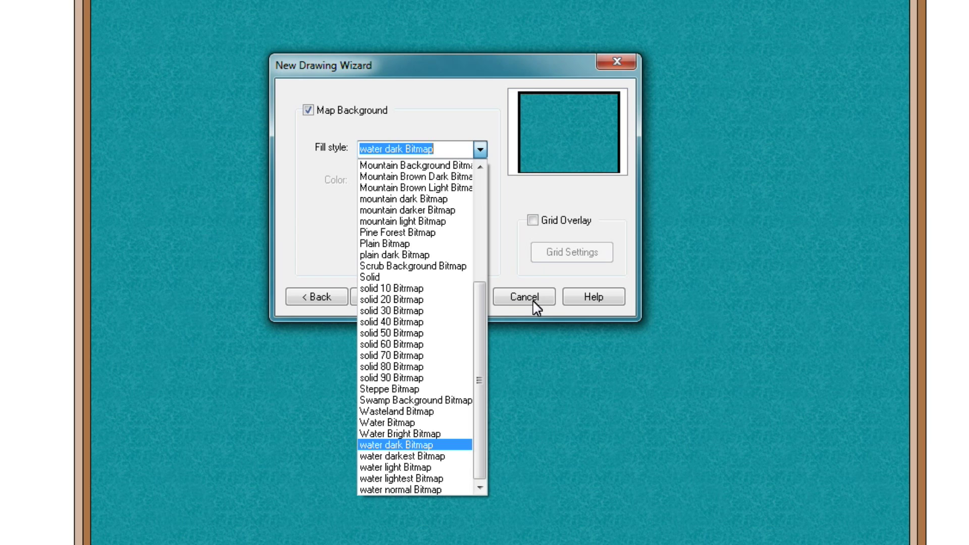
click(429, 446)
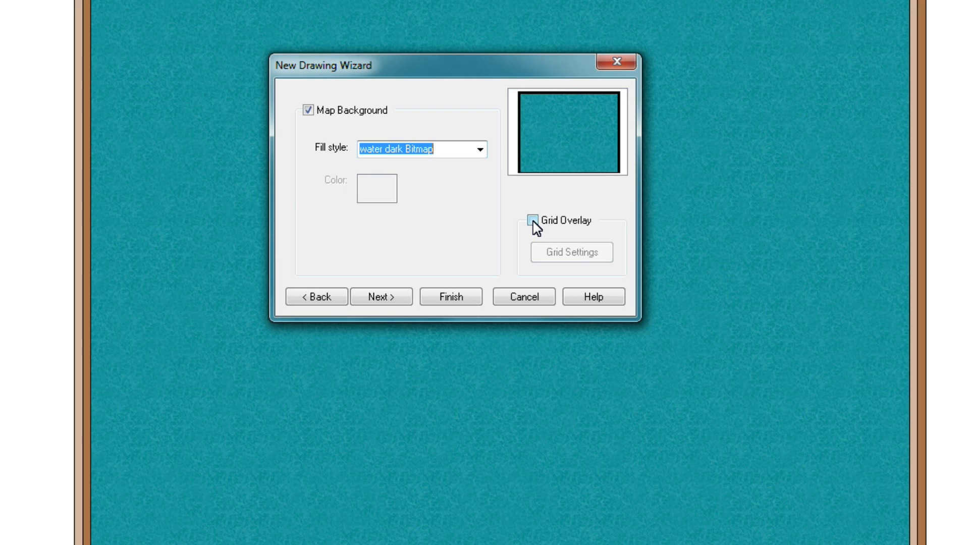
click(533, 221)
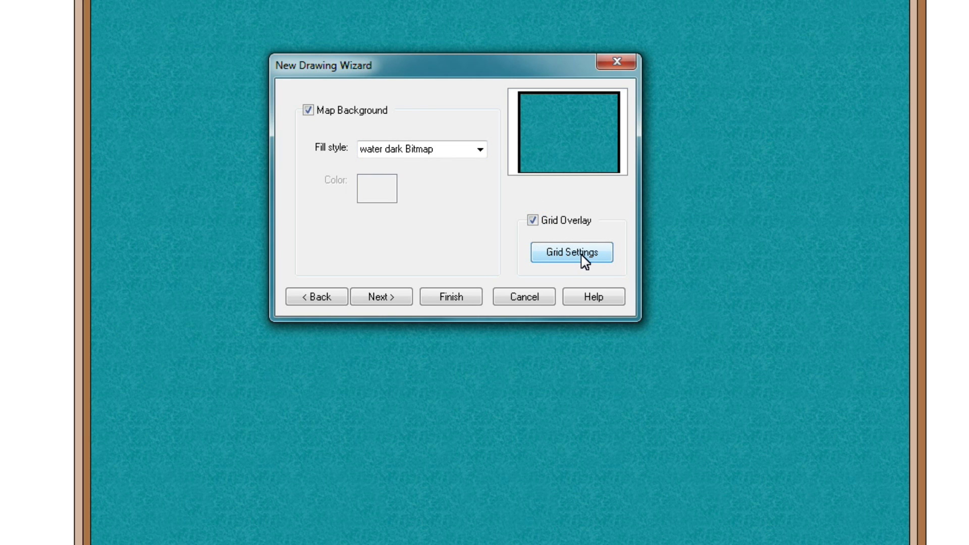
click(582, 255)
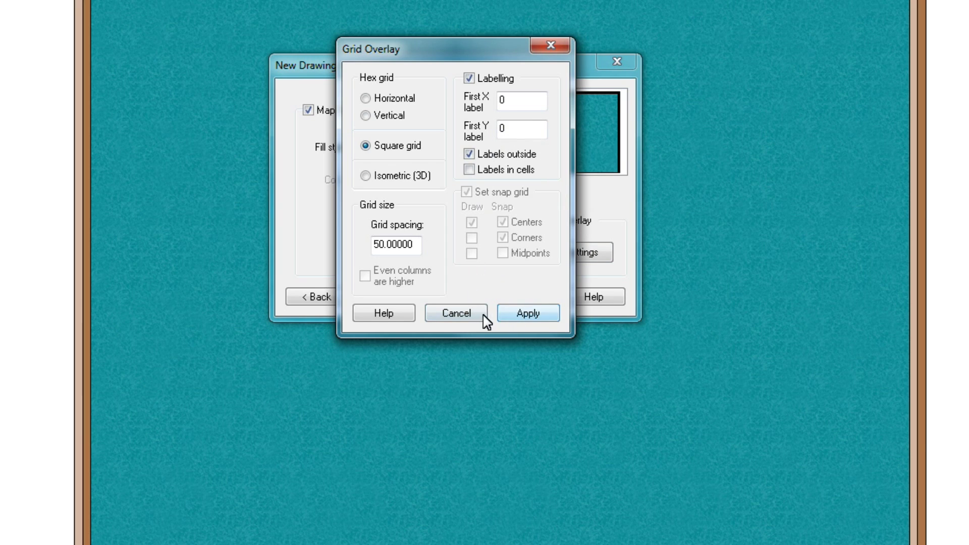
click(461, 315)
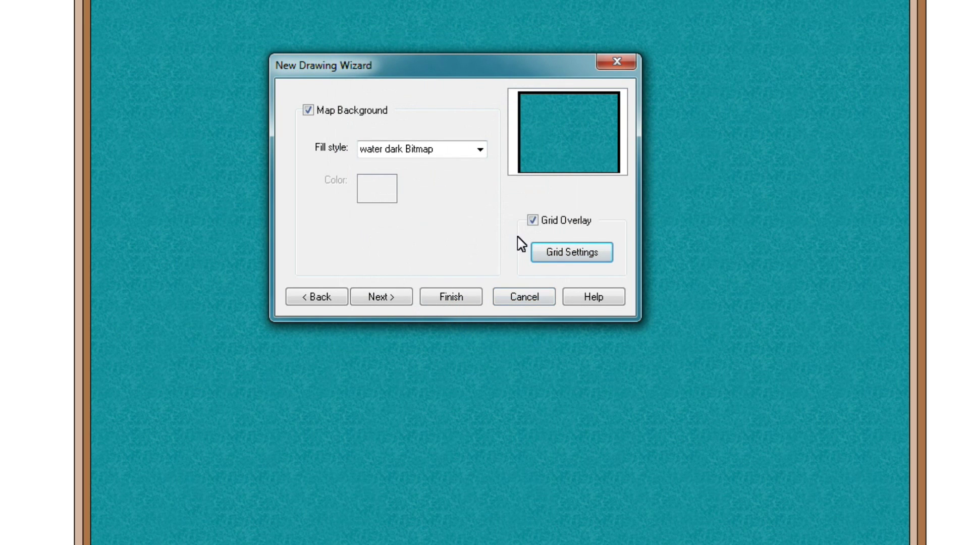
click(533, 223)
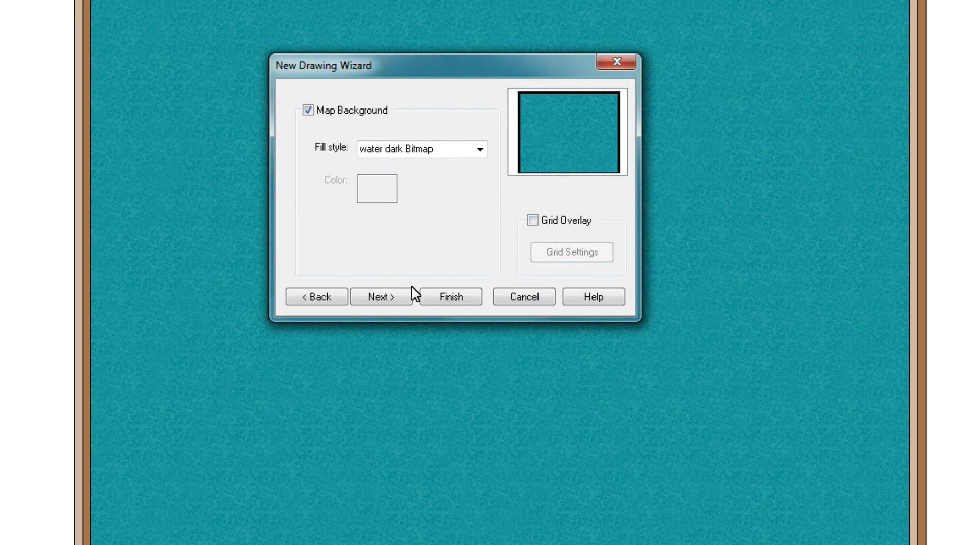
click(388, 298)
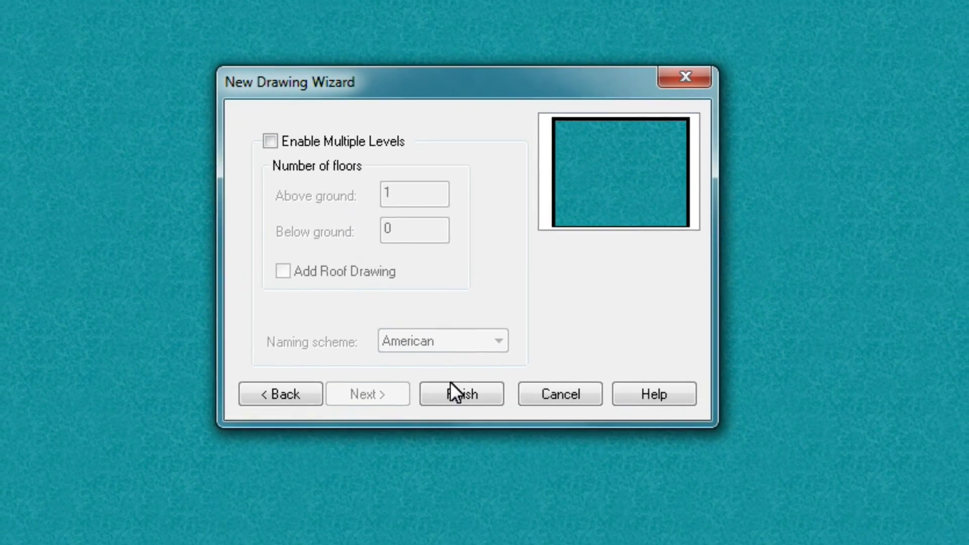
Finish the wizard and set the save location to the desktop (Skrivebord) folder
click(457, 371)
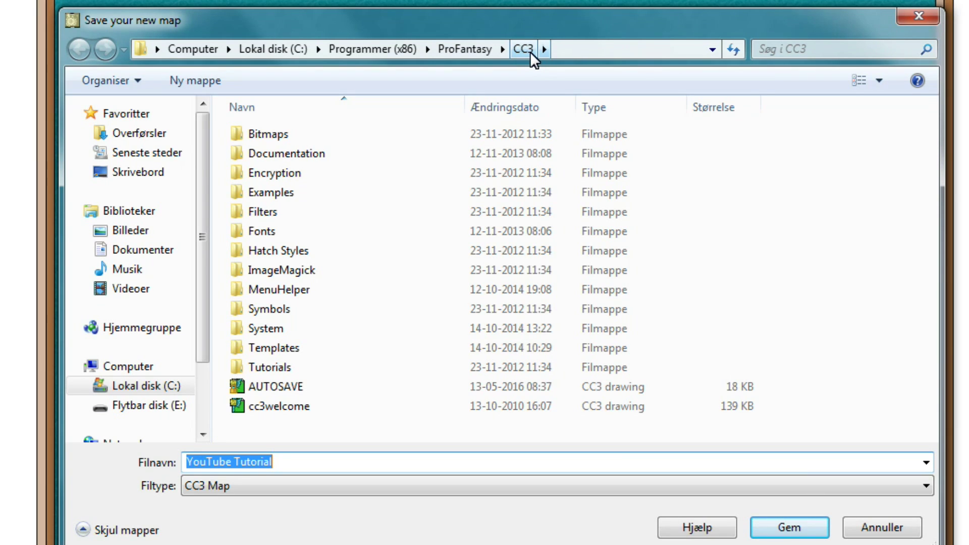
click(155, 172)
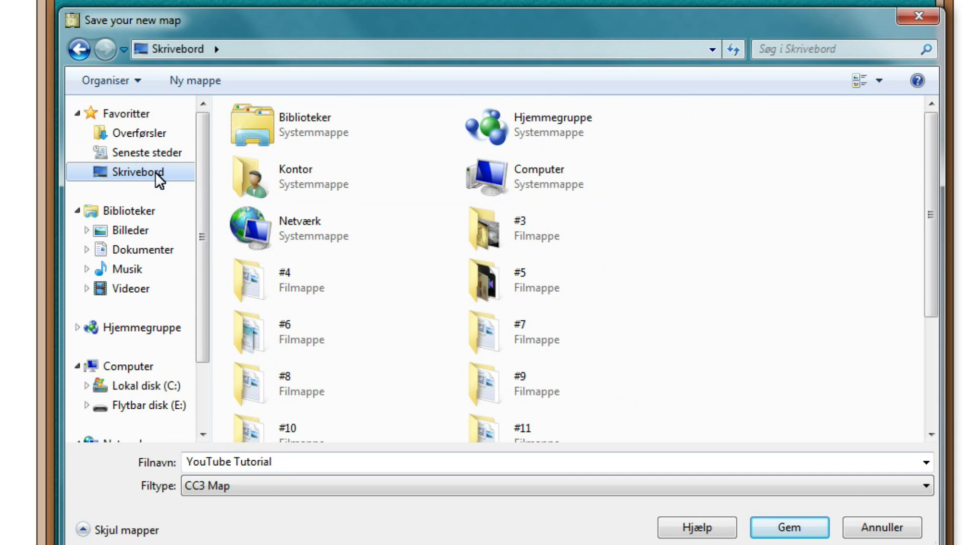